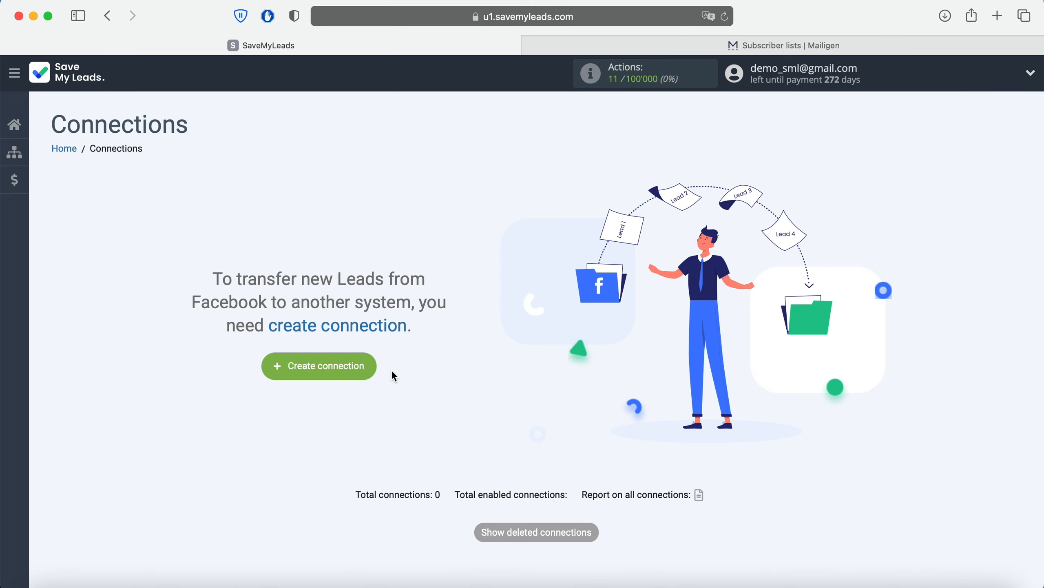
Step: Create a new connection that transfers Facebook leads to Mailigen using the Add Phone to subscription action
{"action": "left_click", "coordinate": [370, 363]}
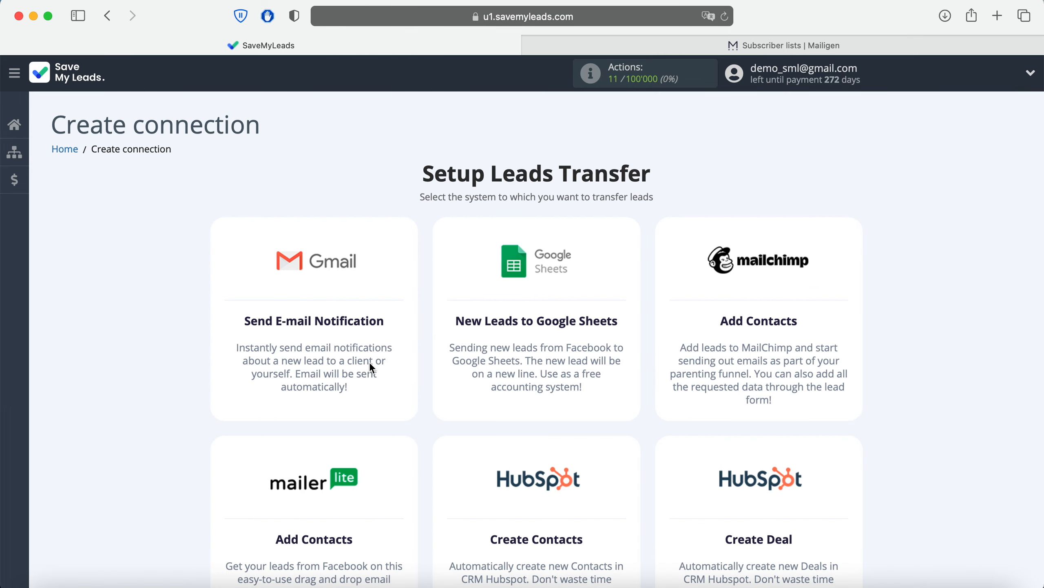
{"action": "scroll", "coordinate": [370, 364], "scroll_direction": "down", "scroll_amount": 15}
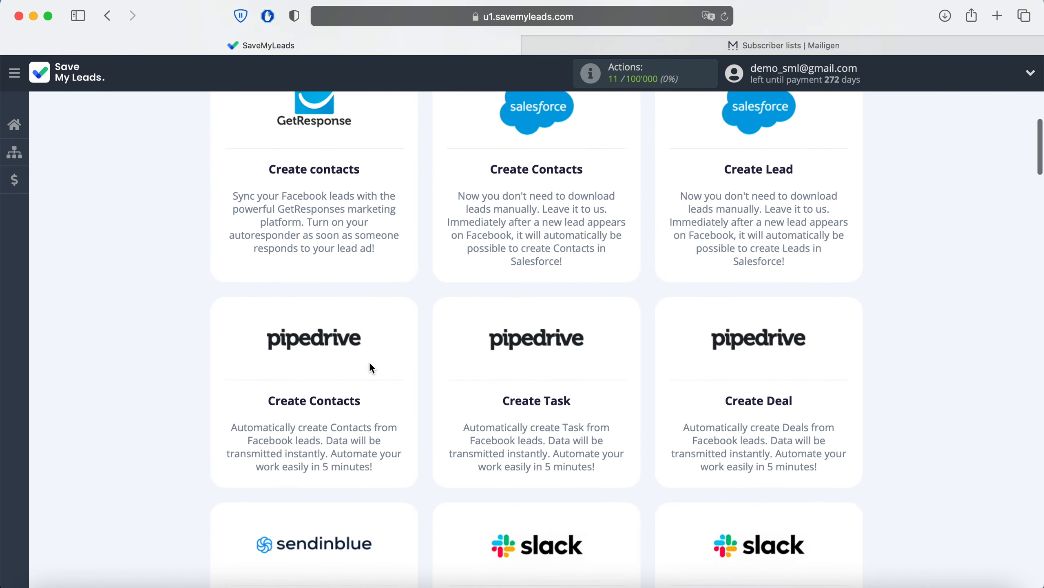
{"action": "scroll", "coordinate": [369, 364], "scroll_direction": "down", "scroll_amount": 1}
{"action": "scroll", "coordinate": [370, 368], "scroll_direction": "down", "scroll_amount": 20}
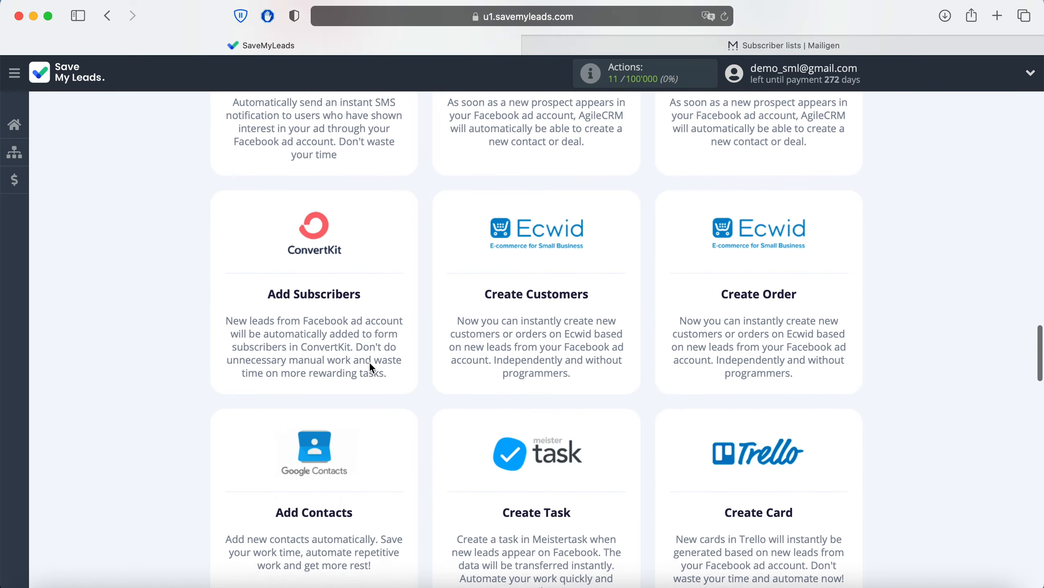
{"action": "scroll", "coordinate": [372, 367], "scroll_direction": "down", "scroll_amount": 17}
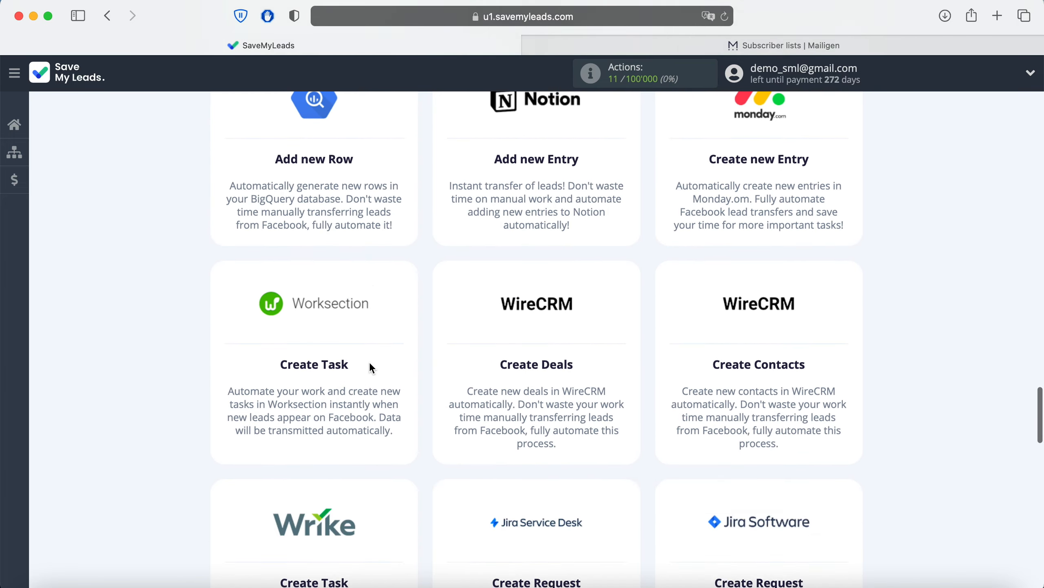
{"action": "scroll", "coordinate": [371, 368], "scroll_direction": "down", "scroll_amount": 13}
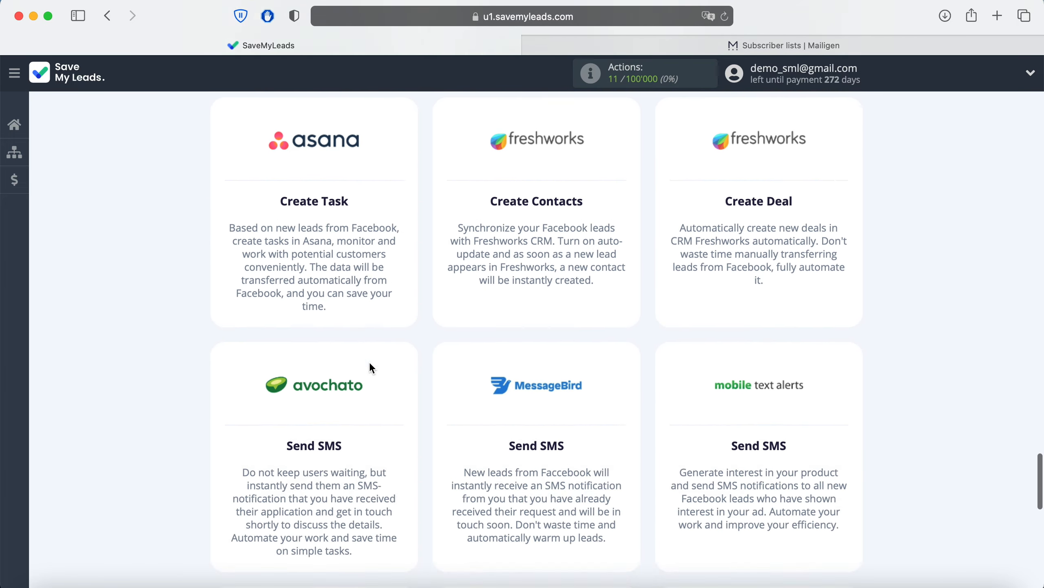
{"action": "scroll", "coordinate": [371, 368], "scroll_direction": "down", "scroll_amount": 5}
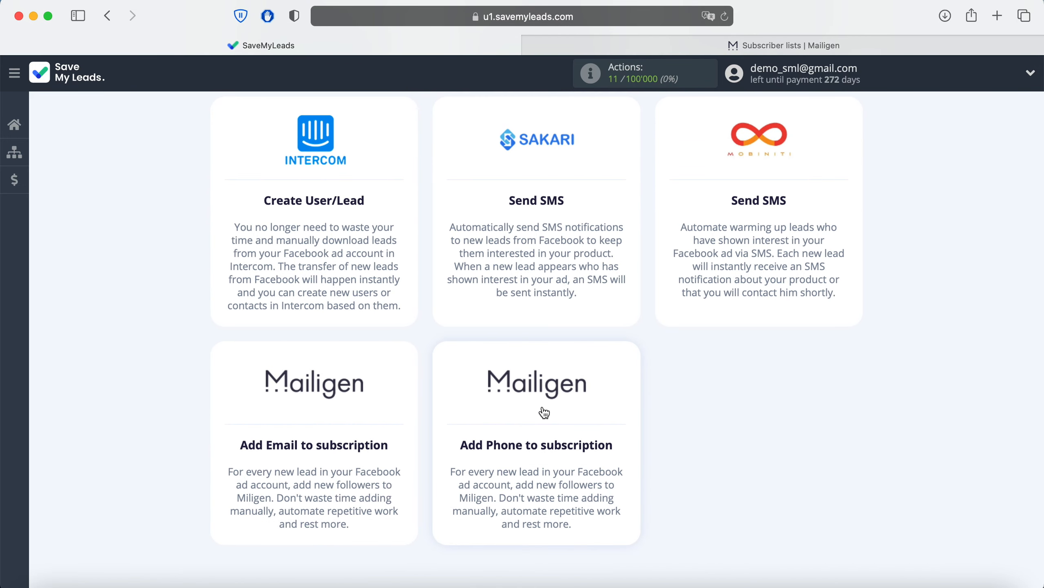
{"action": "left_click", "coordinate": [543, 410]}
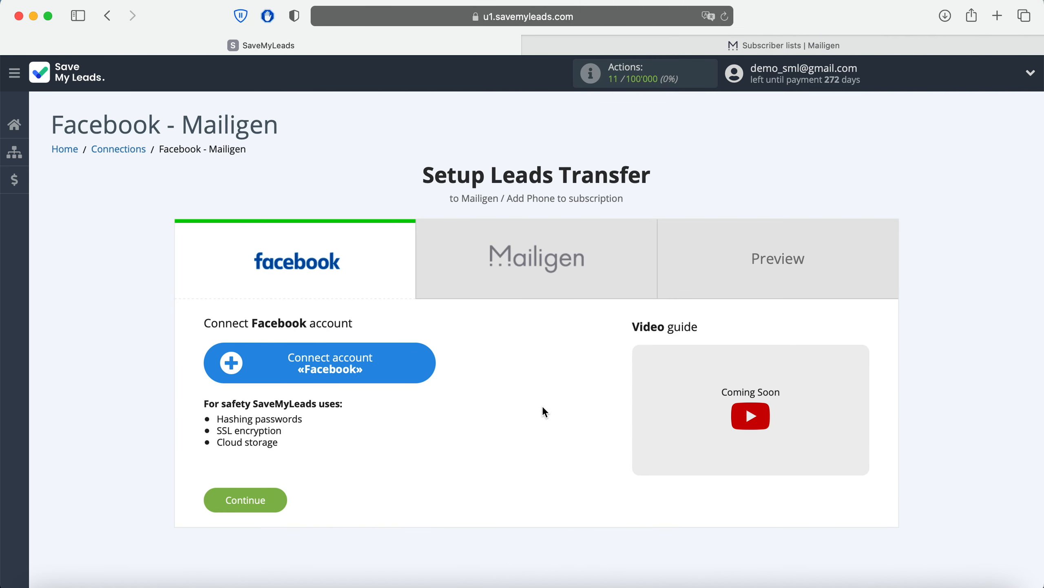
Step: Start connecting a Facebook account and log in with the saved login and account password
{"action": "left_click", "coordinate": [415, 365]}
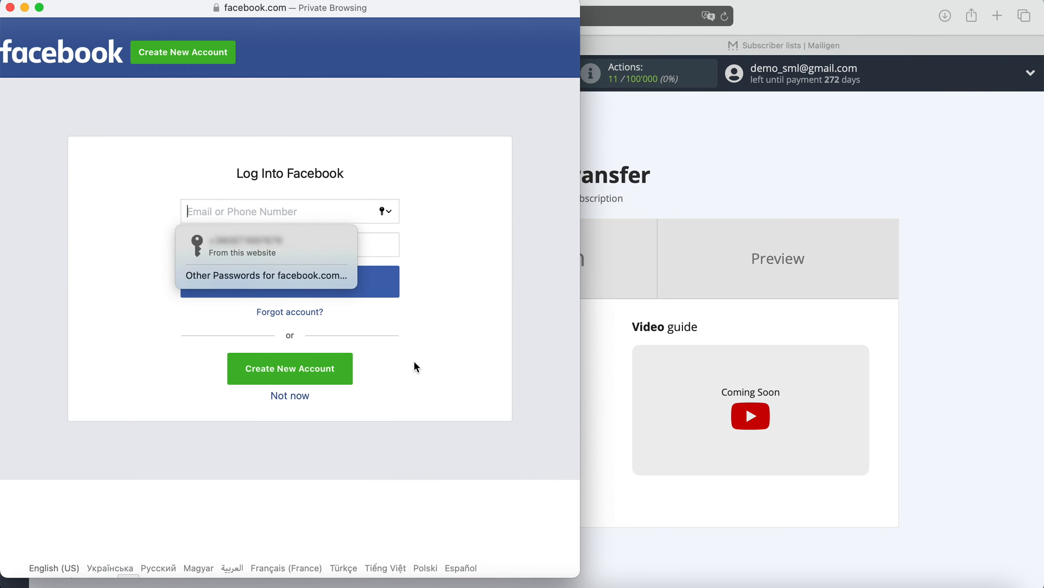
{"action": "left_click", "coordinate": [279, 243]}
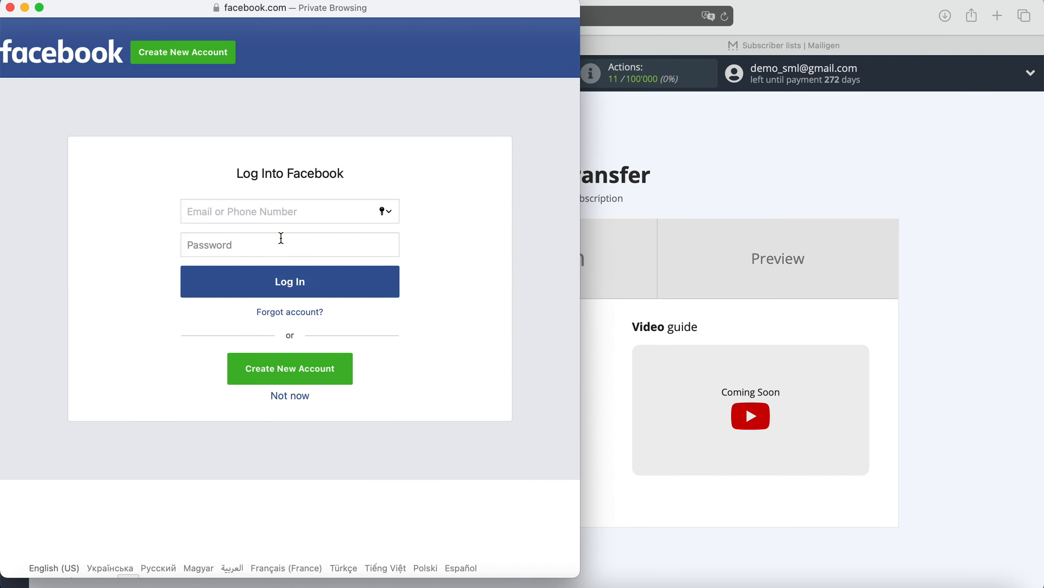
{"action": "left_click", "coordinate": [325, 278]}
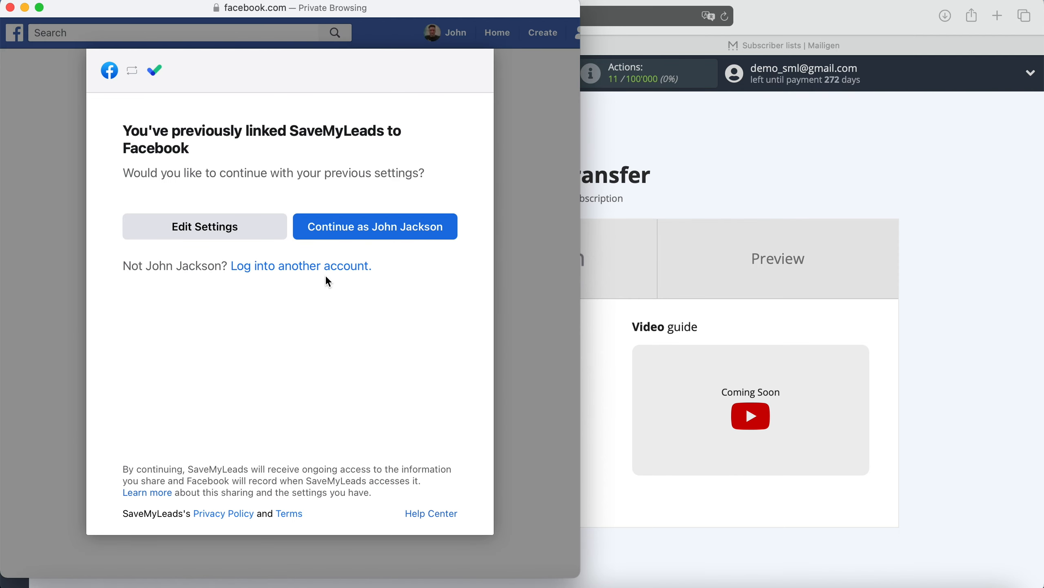
Step: Review the Facebook link settings, keeping both pages selected and all SaveMyLeads permissions enabled, and finish linking the account
{"action": "left_click", "coordinate": [255, 233]}
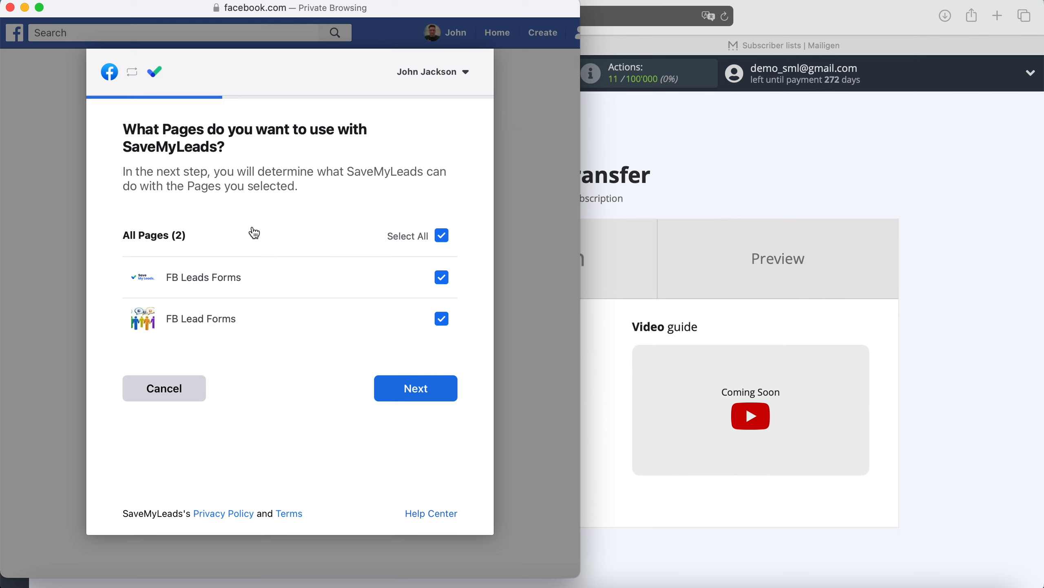
{"action": "left_click", "coordinate": [442, 388]}
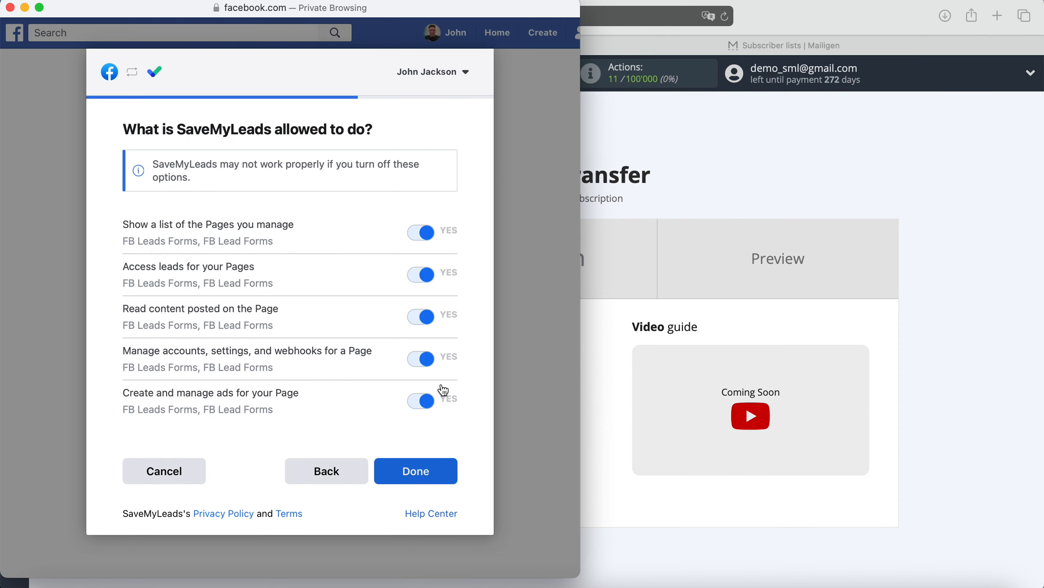
{"action": "left_click", "coordinate": [443, 469]}
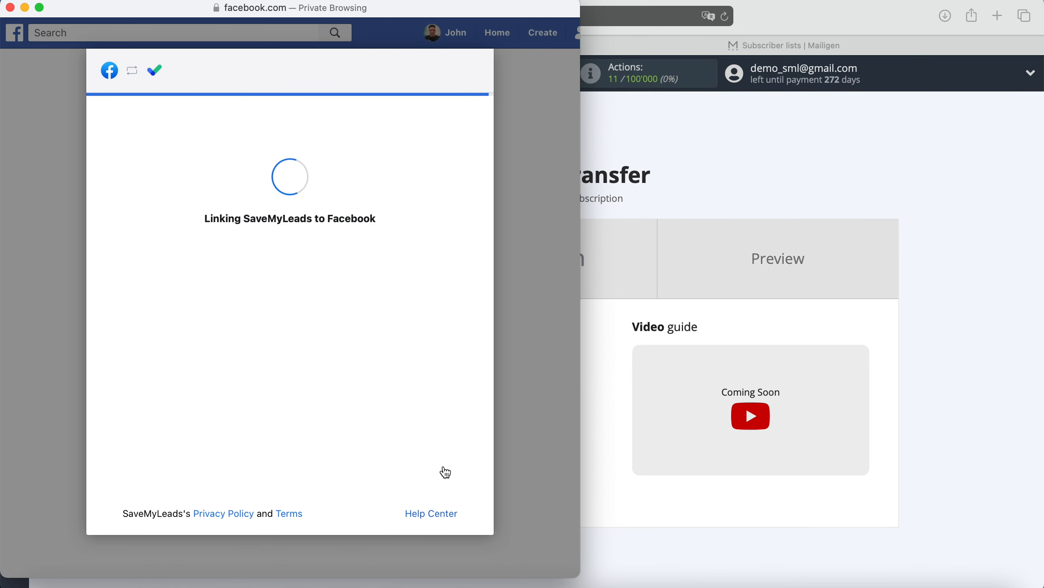
{"action": "left_click", "coordinate": [306, 251]}
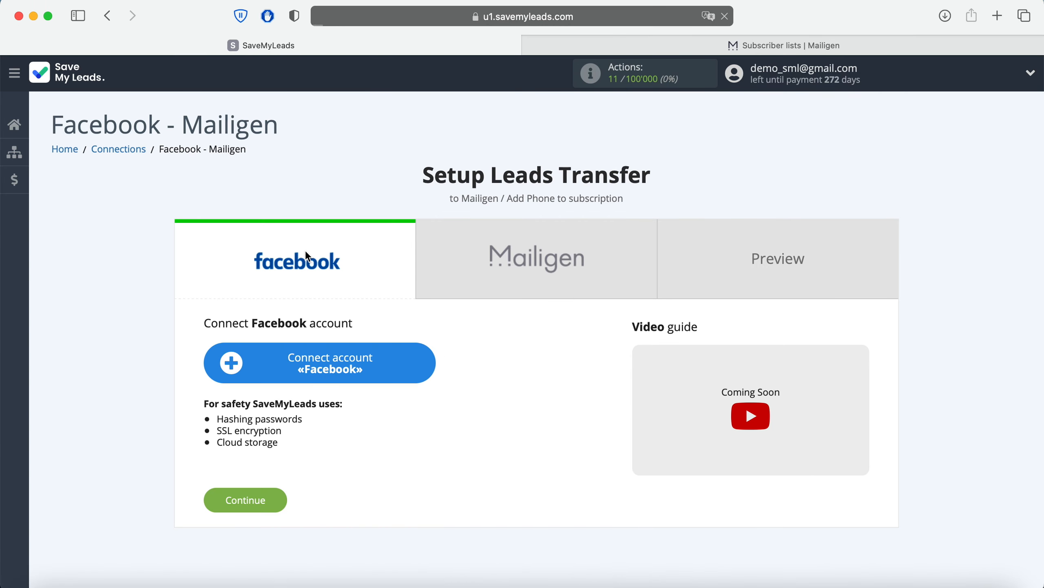
Step: Select the connected Facebook account and choose FB Leads Forms as the page
{"action": "left_click", "coordinate": [354, 399]}
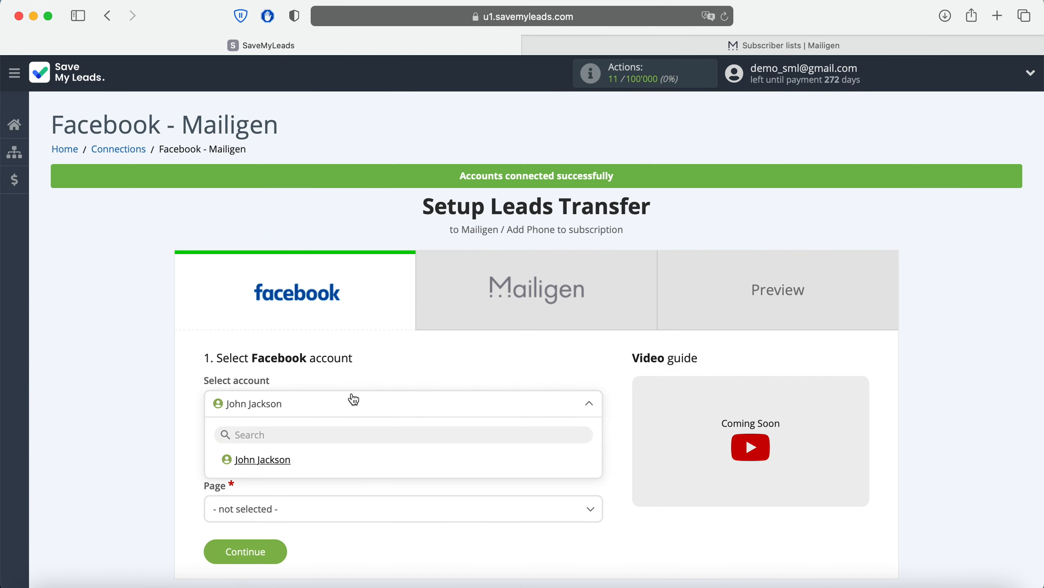
{"action": "left_click", "coordinate": [311, 461]}
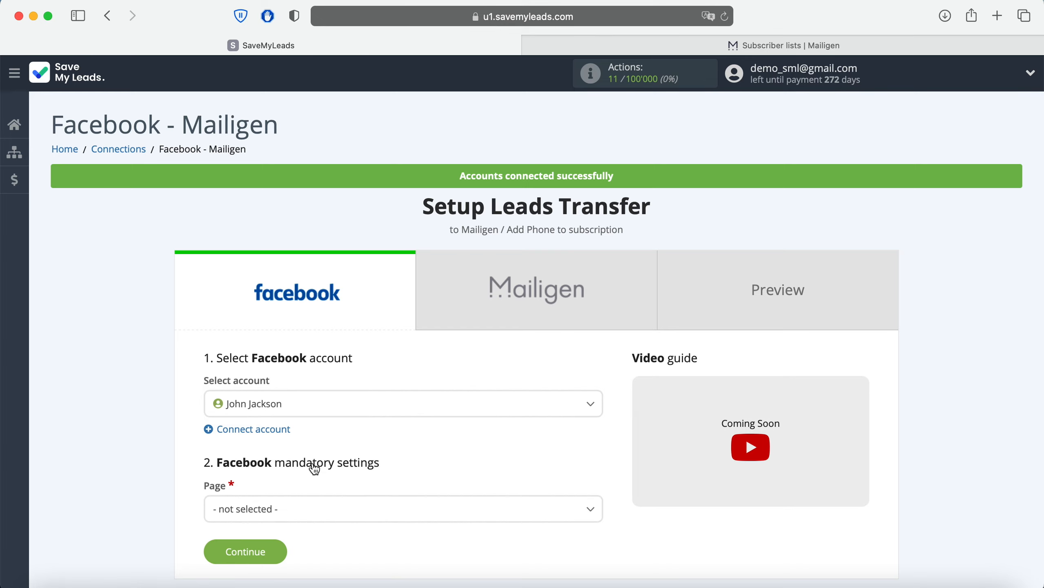
{"action": "scroll", "coordinate": [314, 469], "scroll_direction": "down", "scroll_amount": 5}
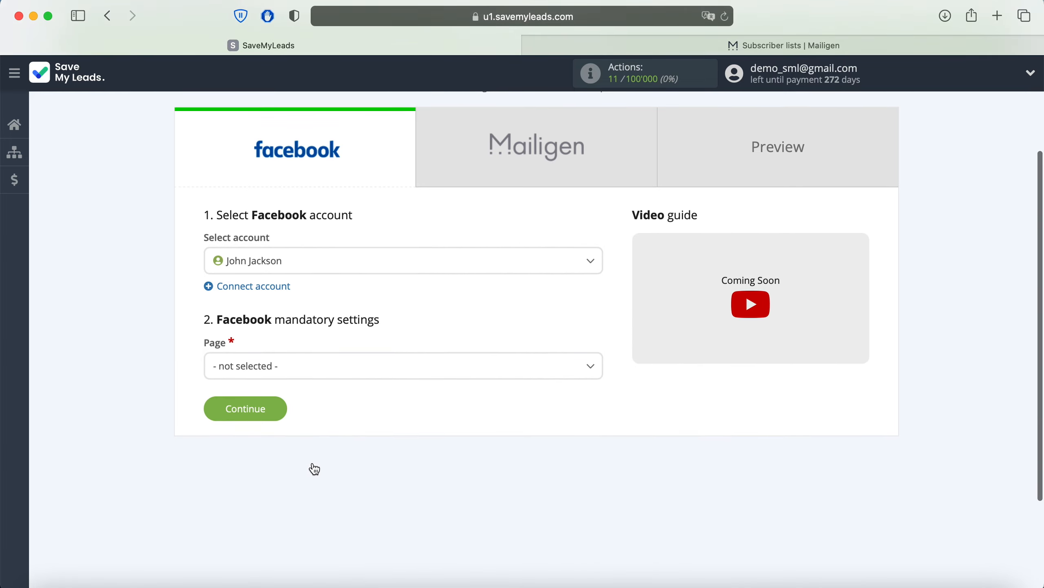
{"action": "left_click", "coordinate": [319, 370]}
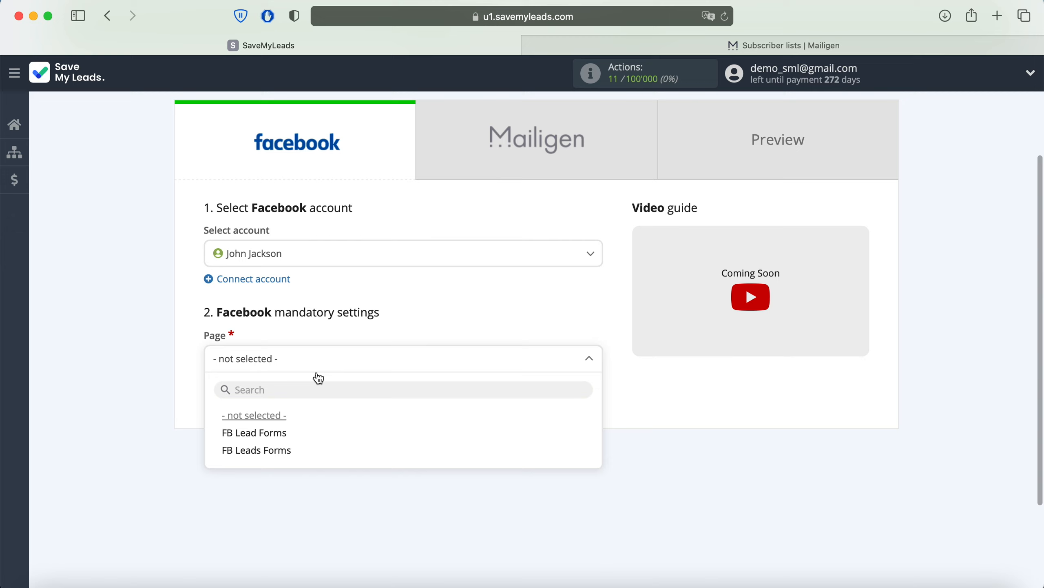
{"action": "left_click", "coordinate": [323, 452]}
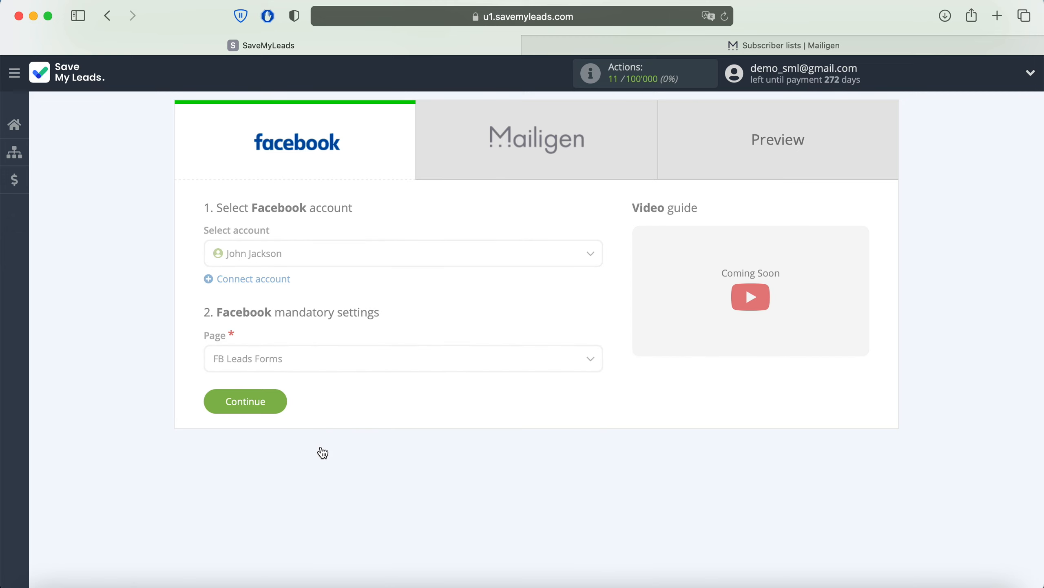
Step: Choose FB Lead Form 19.05.2021 as the form and continue to the Mailigen setup
{"action": "left_click", "coordinate": [334, 424]}
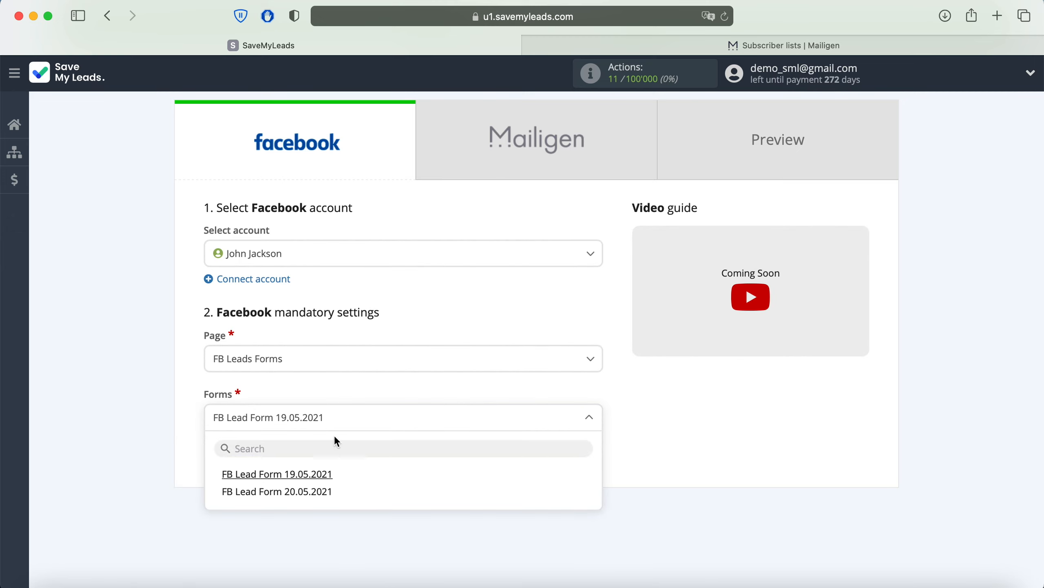
{"action": "left_click", "coordinate": [329, 474]}
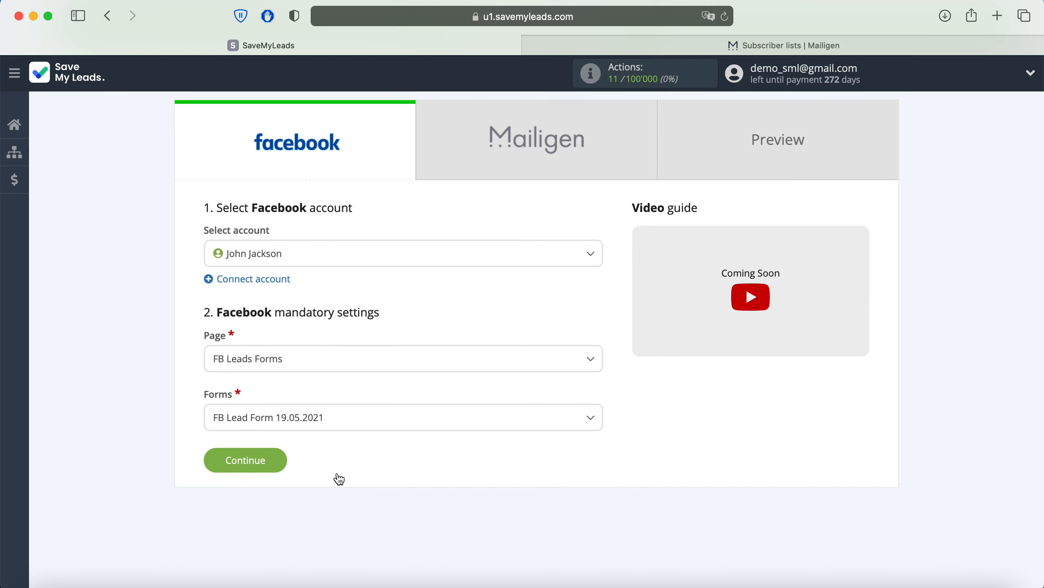
{"action": "left_click", "coordinate": [277, 458]}
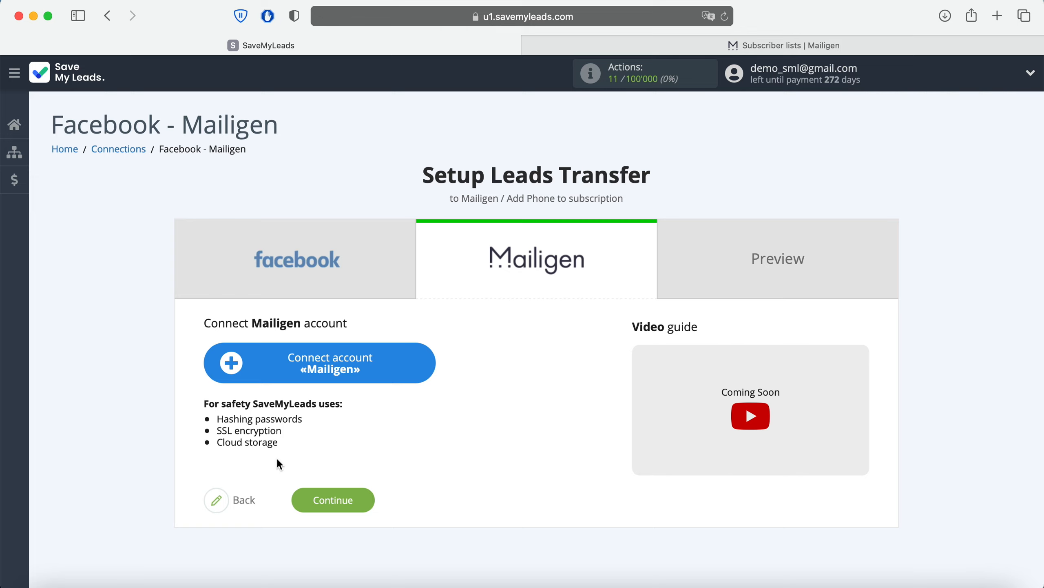
Step: Start connecting a Mailigen account and copy the existing API key from the Mailigen account settings
{"action": "left_click", "coordinate": [409, 372]}
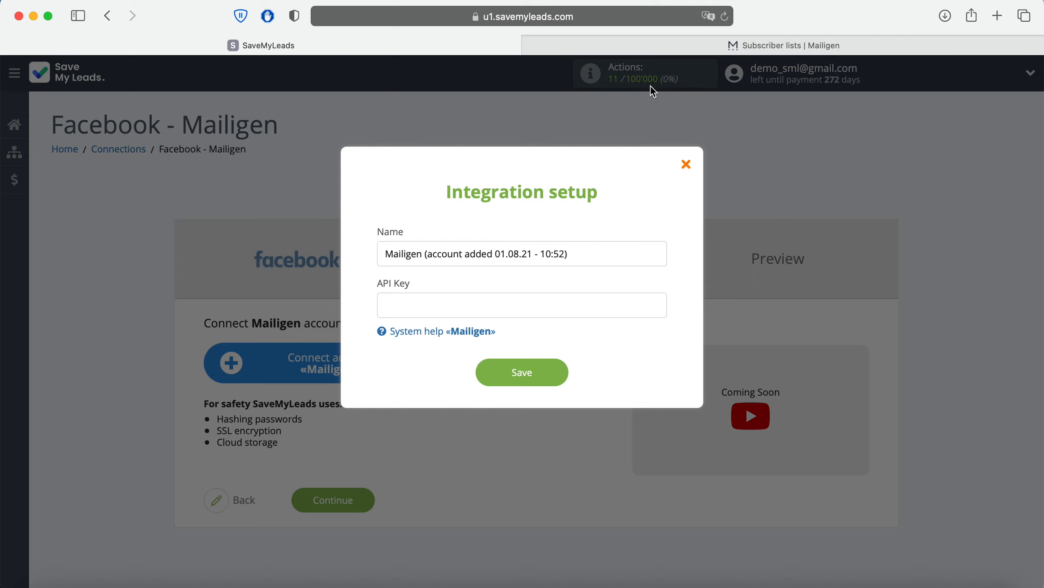
{"action": "left_click", "coordinate": [723, 51]}
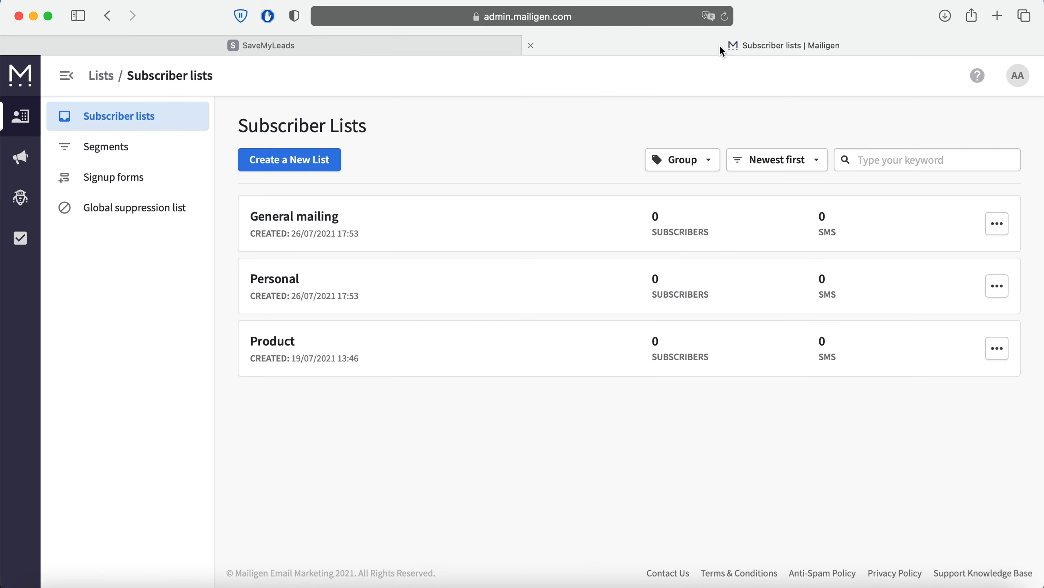
{"action": "left_click", "coordinate": [1017, 75]}
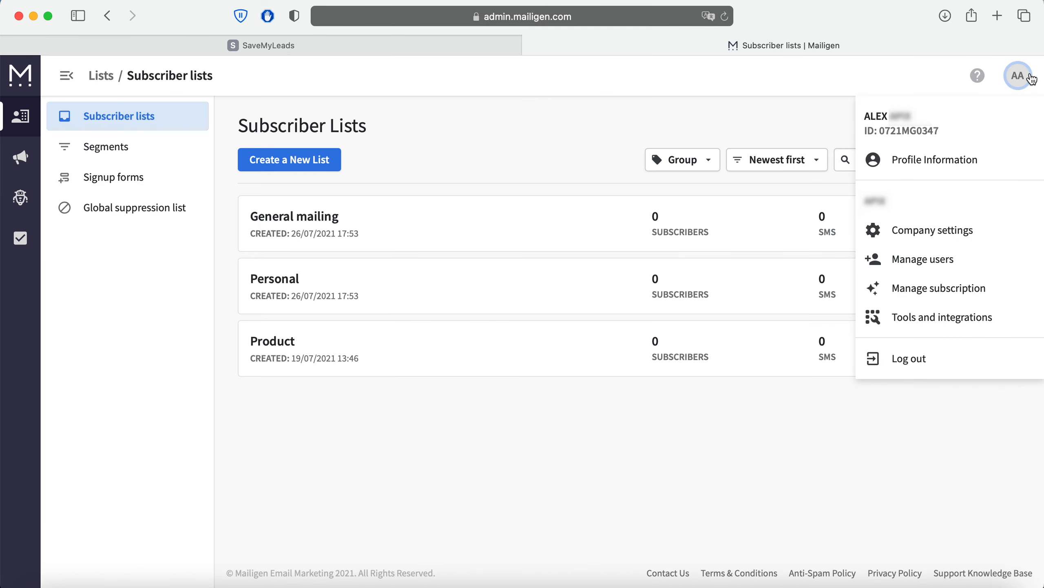
{"action": "left_click", "coordinate": [953, 229]}
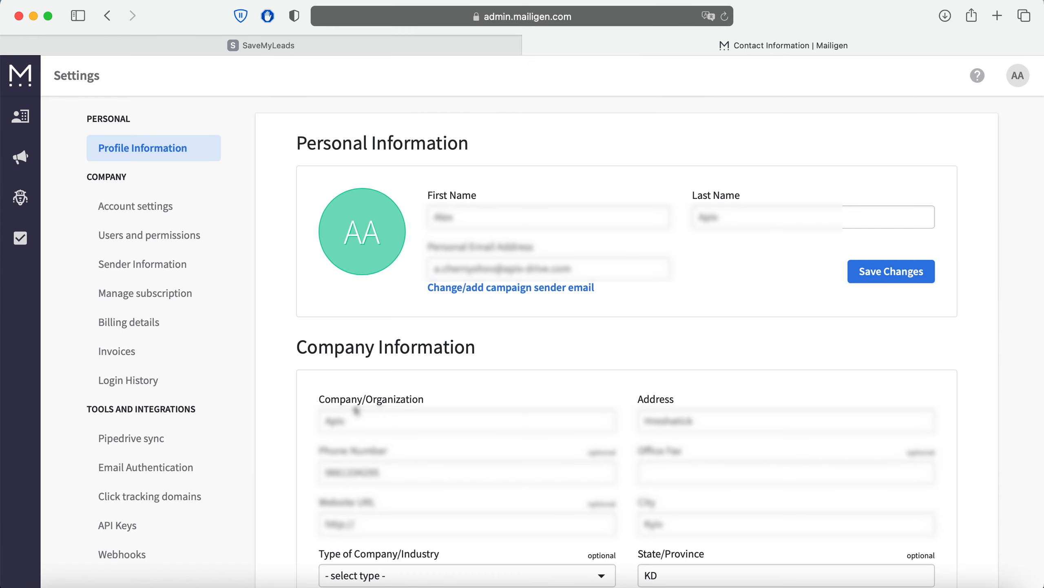
{"action": "left_click", "coordinate": [152, 526]}
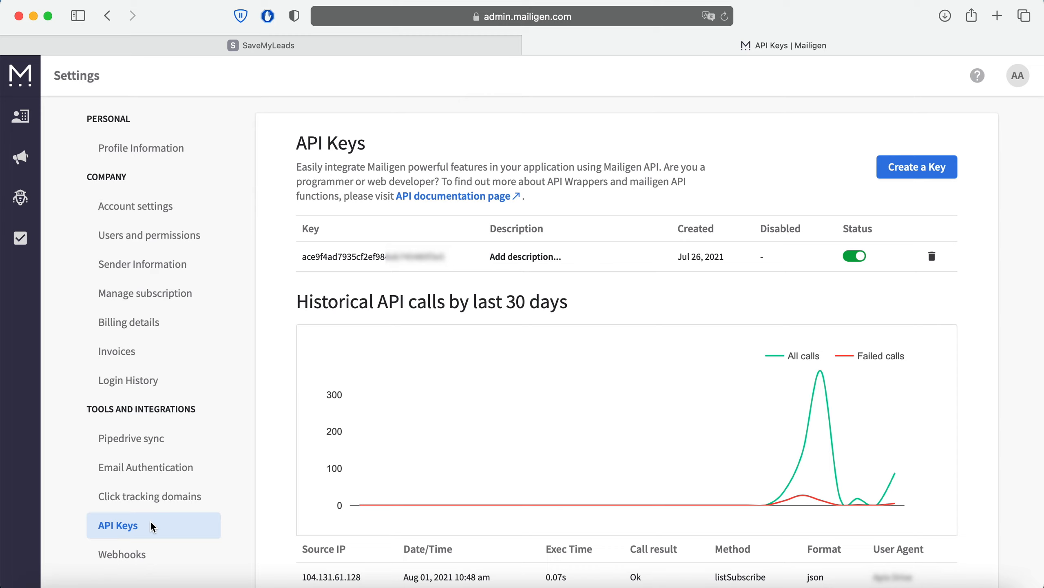
{"action": "left_click_drag", "start_coordinate": [302, 257], "coordinate": [453, 257]}
{"action": "right_click", "coordinate": [434, 255]}
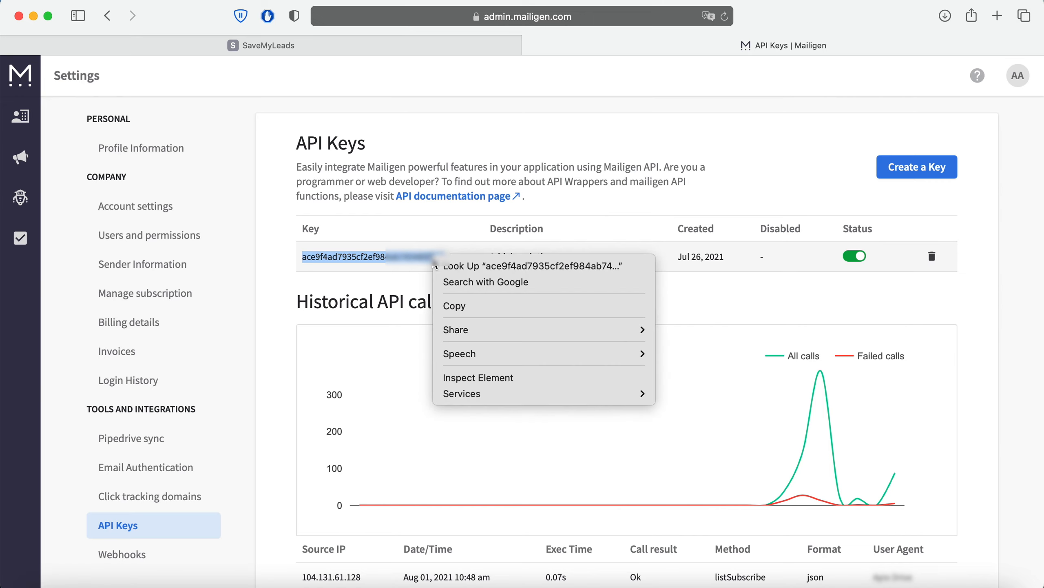
{"action": "left_click", "coordinate": [461, 305]}
Step: Return to SaveMyLeads, paste the API key into the Mailigen integration setup and save it
{"action": "left_click", "coordinate": [350, 46]}
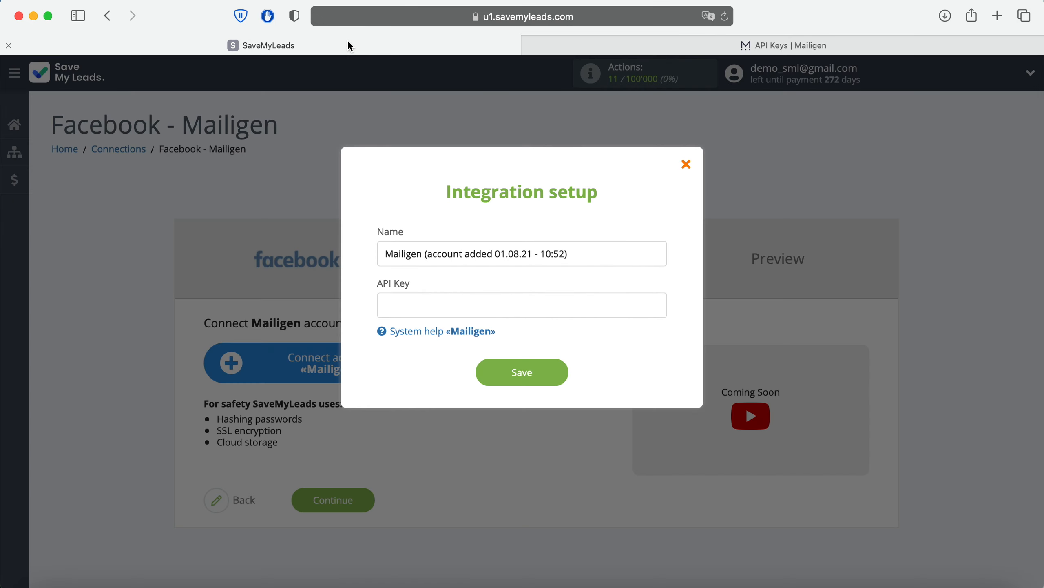
{"action": "right_click", "coordinate": [433, 297]}
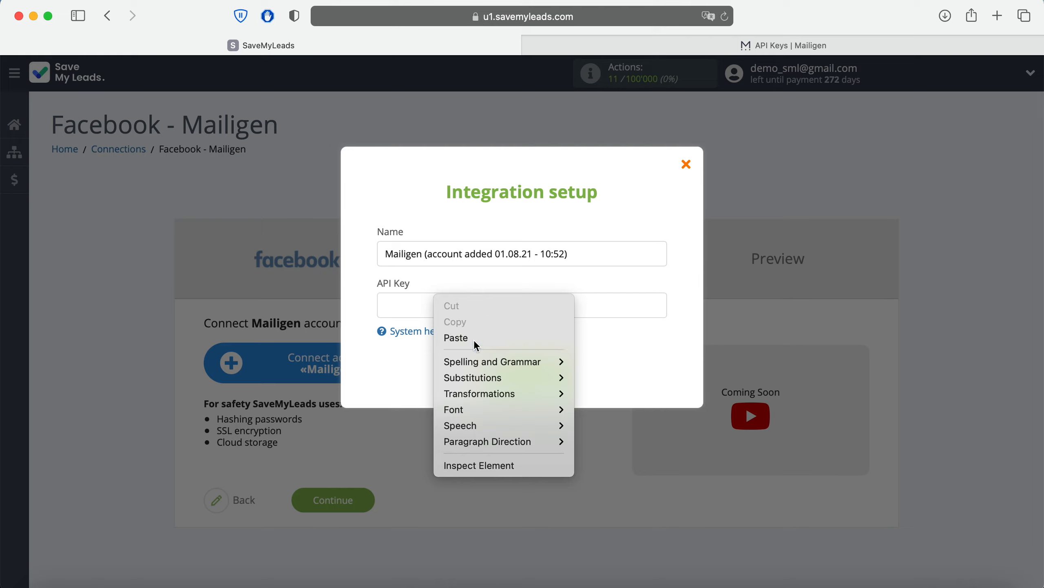
{"action": "left_click", "coordinate": [473, 340]}
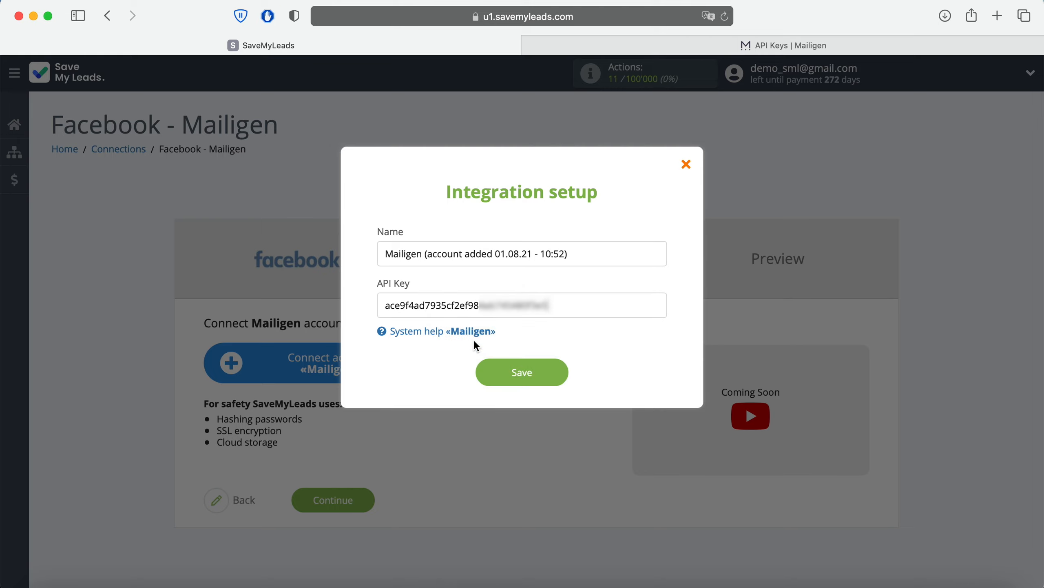
{"action": "left_click", "coordinate": [495, 369]}
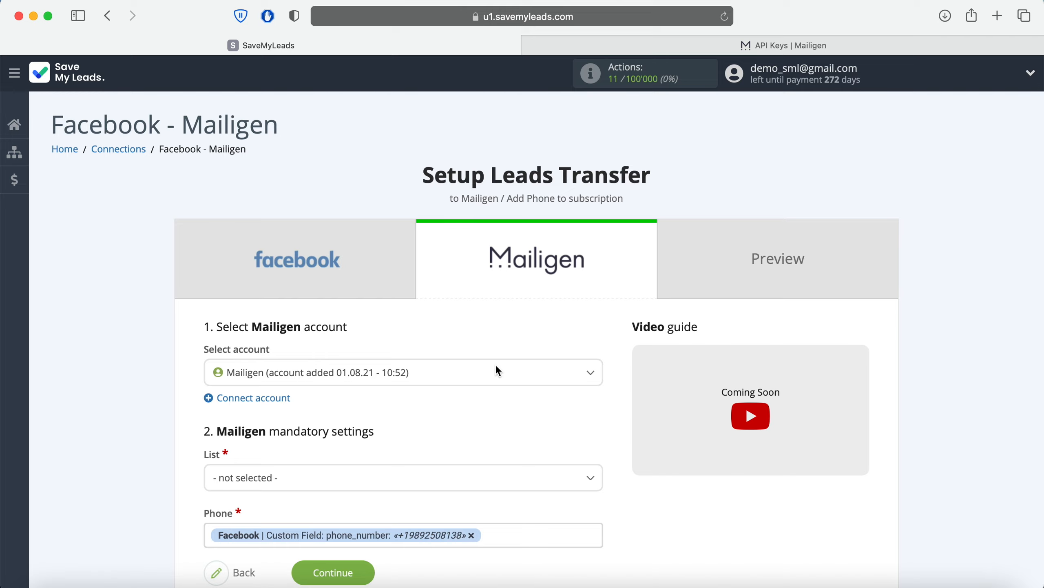
Step: Select the connected Mailigen account and choose Product as the subscriber list
{"action": "left_click", "coordinate": [457, 371]}
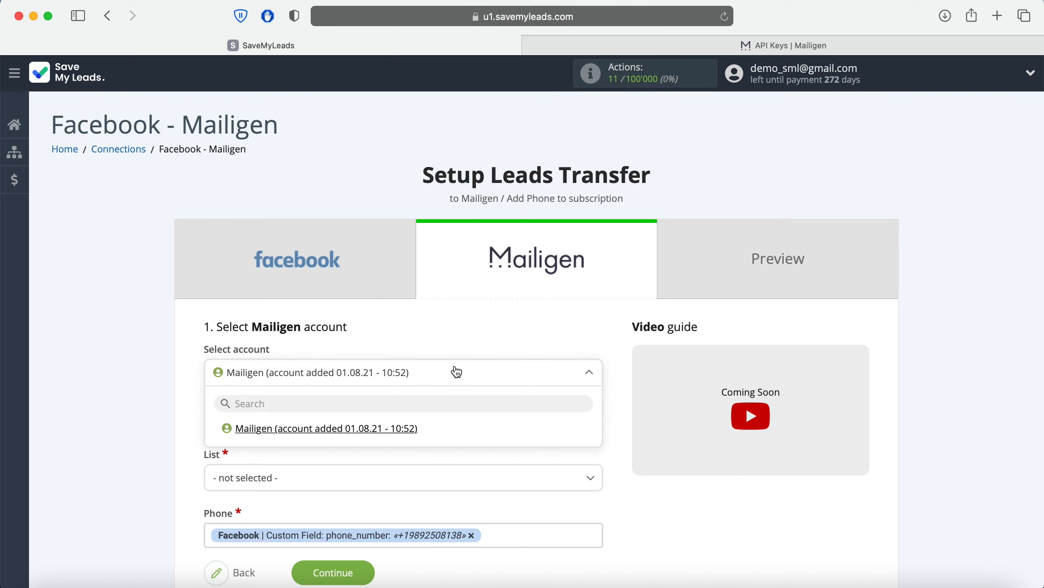
{"action": "left_click", "coordinate": [425, 436]}
{"action": "scroll", "coordinate": [426, 436], "scroll_direction": "down", "scroll_amount": 1}
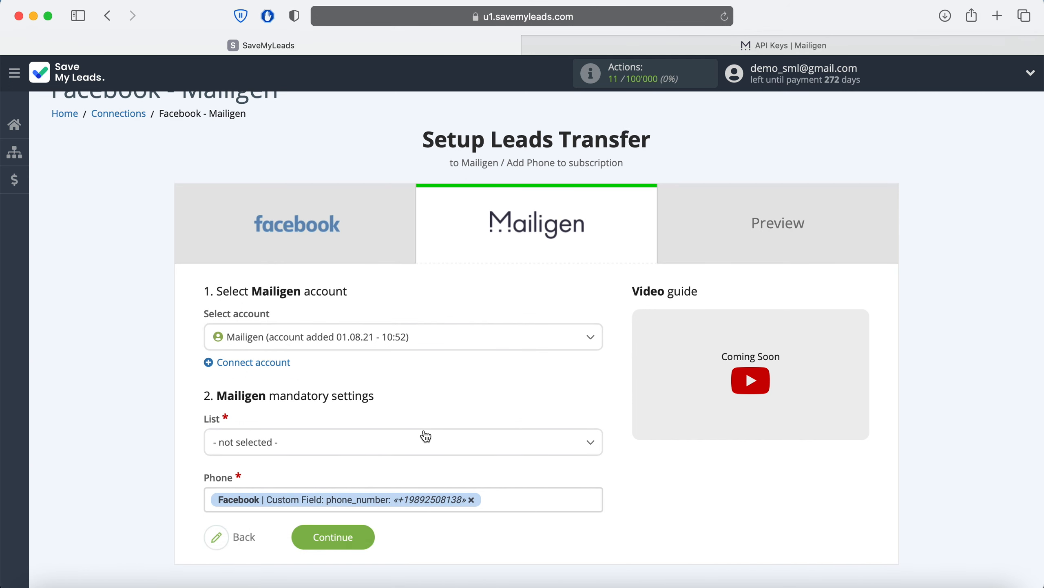
{"action": "left_click", "coordinate": [401, 444]}
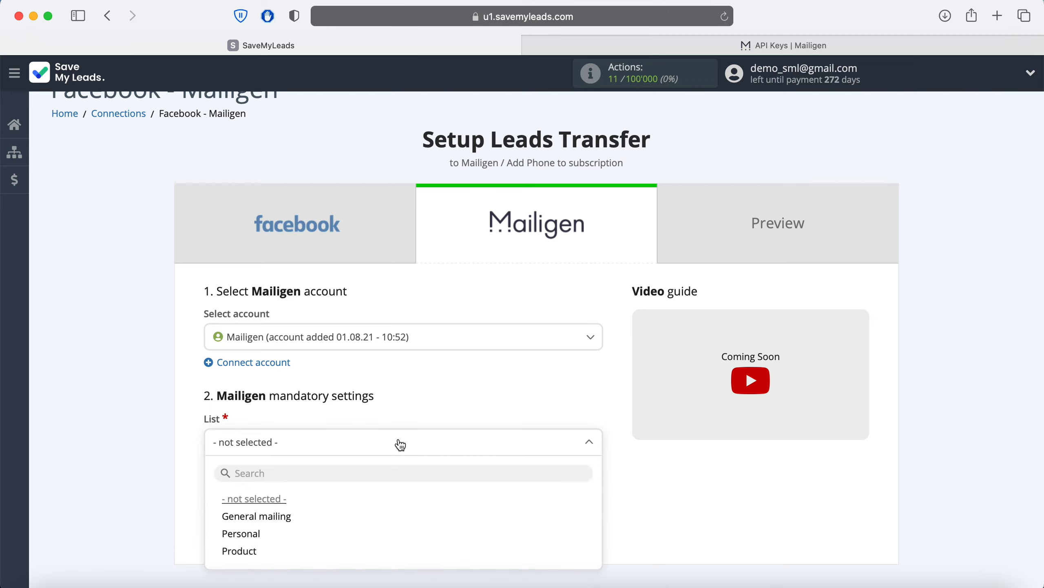
{"action": "left_click", "coordinate": [257, 553]}
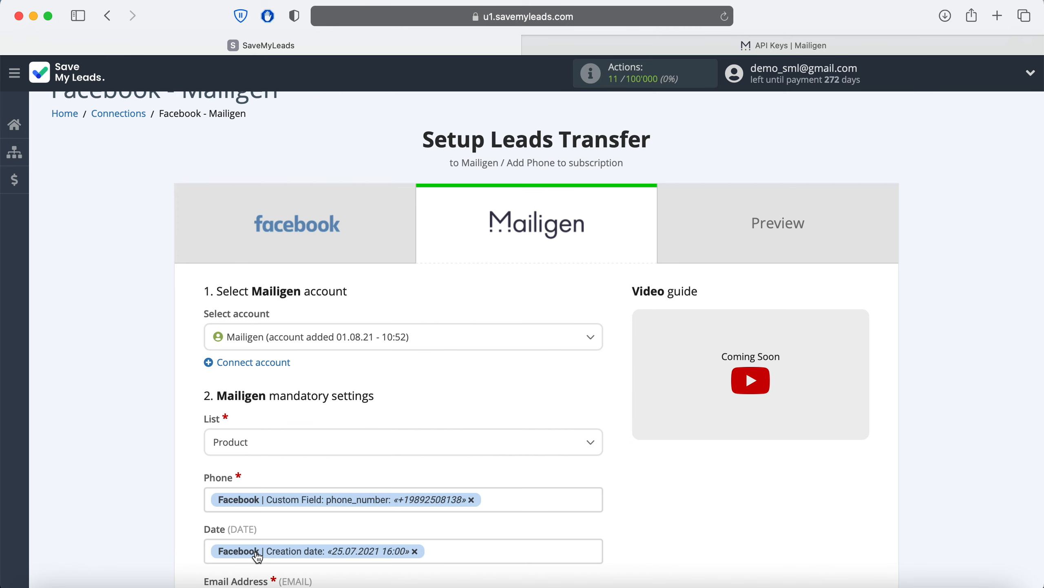
Step: Review the Mailigen field mappings and the variables available for the Phone field, and continue to the preview
{"action": "scroll", "coordinate": [258, 556], "scroll_direction": "down", "scroll_amount": 10}
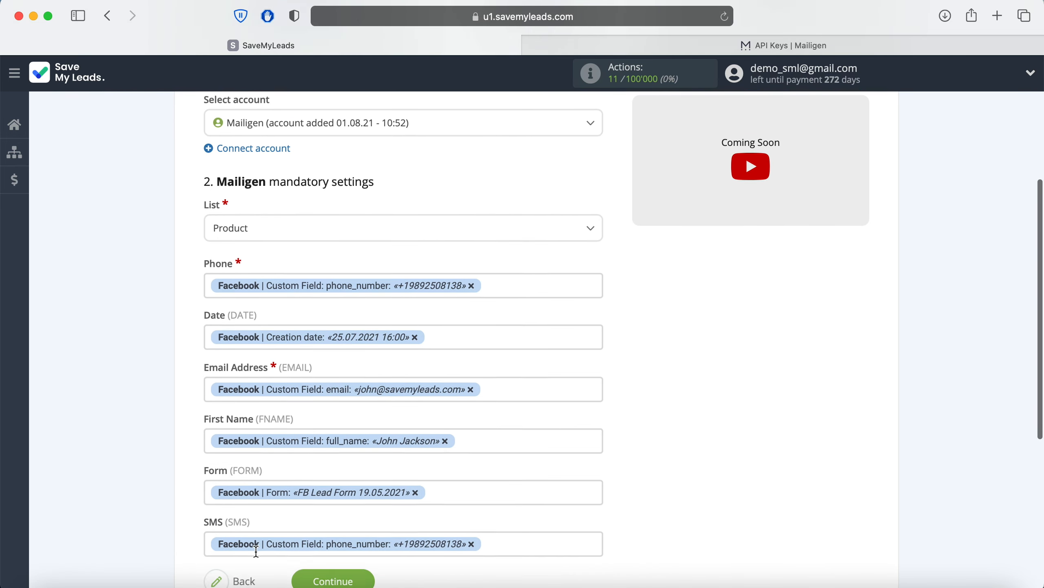
{"action": "scroll", "coordinate": [255, 550], "scroll_direction": "down", "scroll_amount": 2}
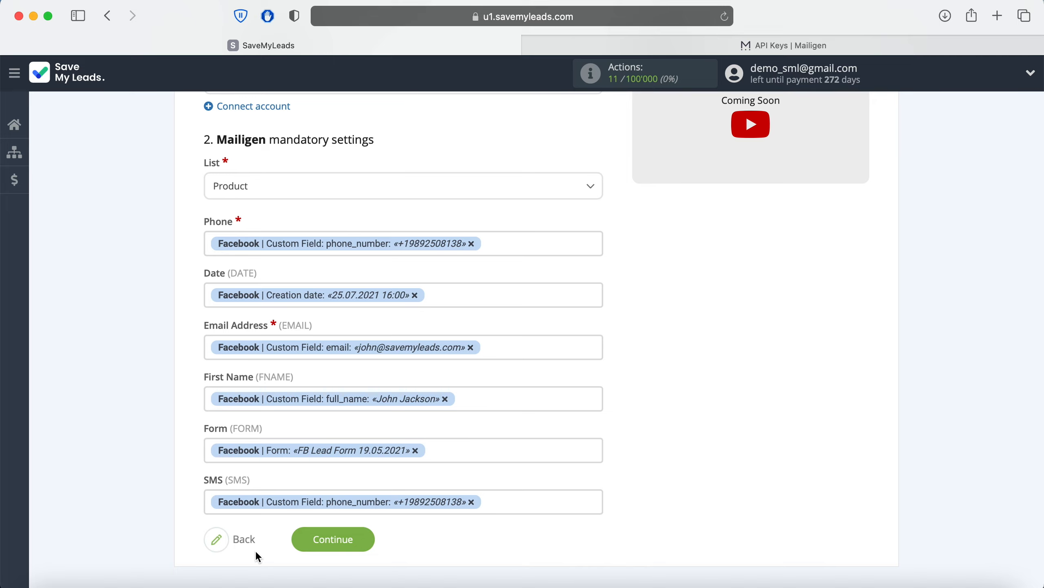
{"action": "left_click", "coordinate": [519, 243]}
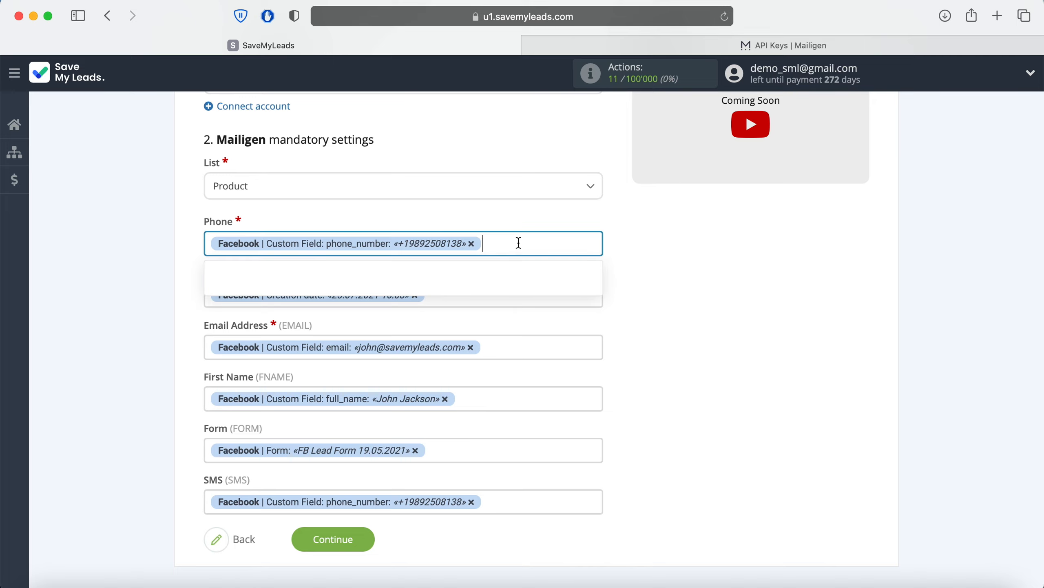
{"action": "scroll", "coordinate": [526, 329], "scroll_direction": "down", "scroll_amount": 3}
{"action": "scroll", "coordinate": [527, 329], "scroll_direction": "down", "scroll_amount": 1}
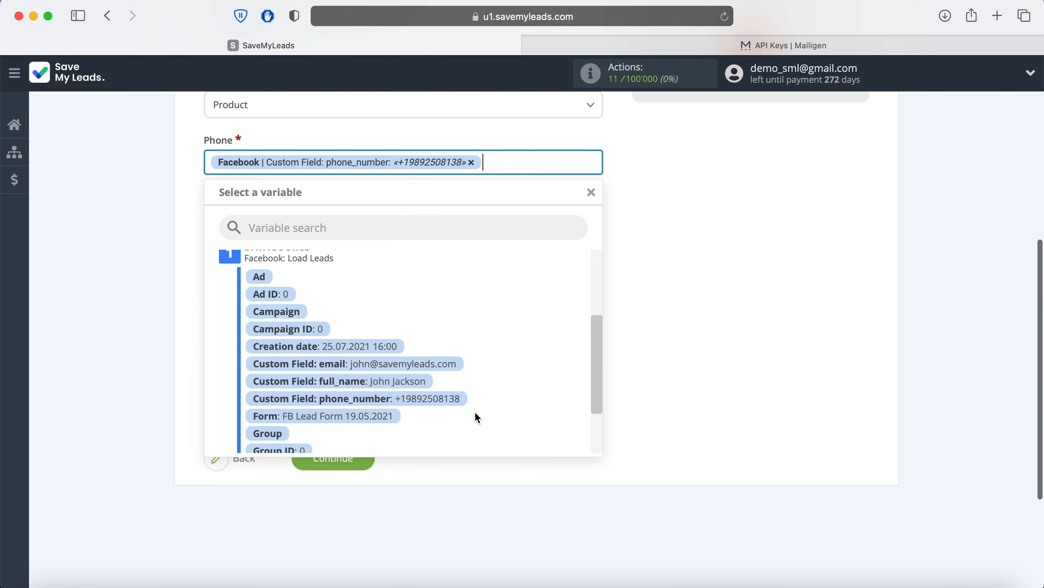
{"action": "left_click", "coordinate": [719, 311]}
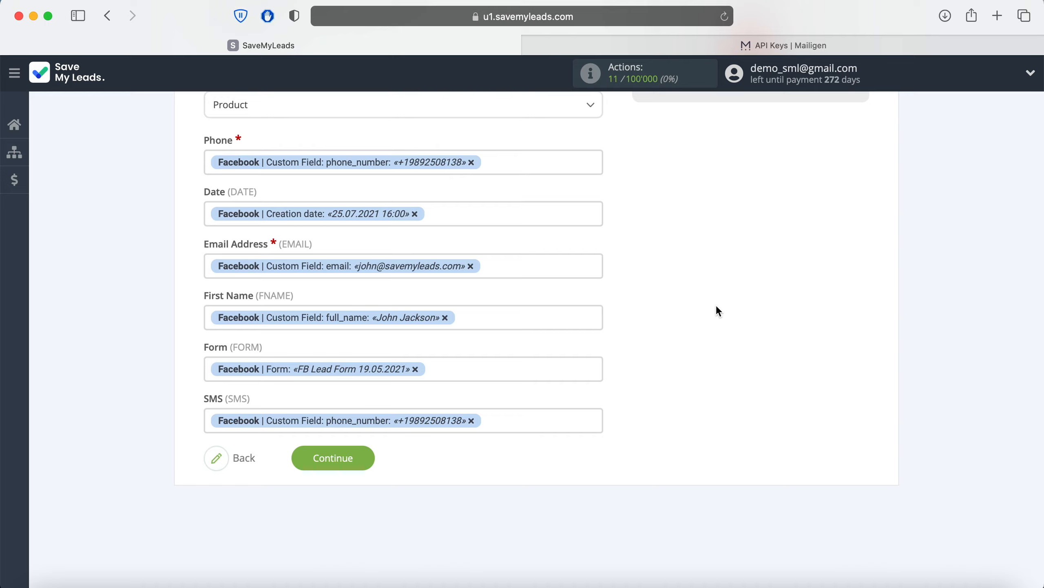
{"action": "left_click", "coordinate": [366, 455]}
Step: Send test data to Mailigen, and switch to Mailigen to check the new subscriber in the Product list
{"action": "scroll", "coordinate": [367, 452], "scroll_direction": "down", "scroll_amount": 4}
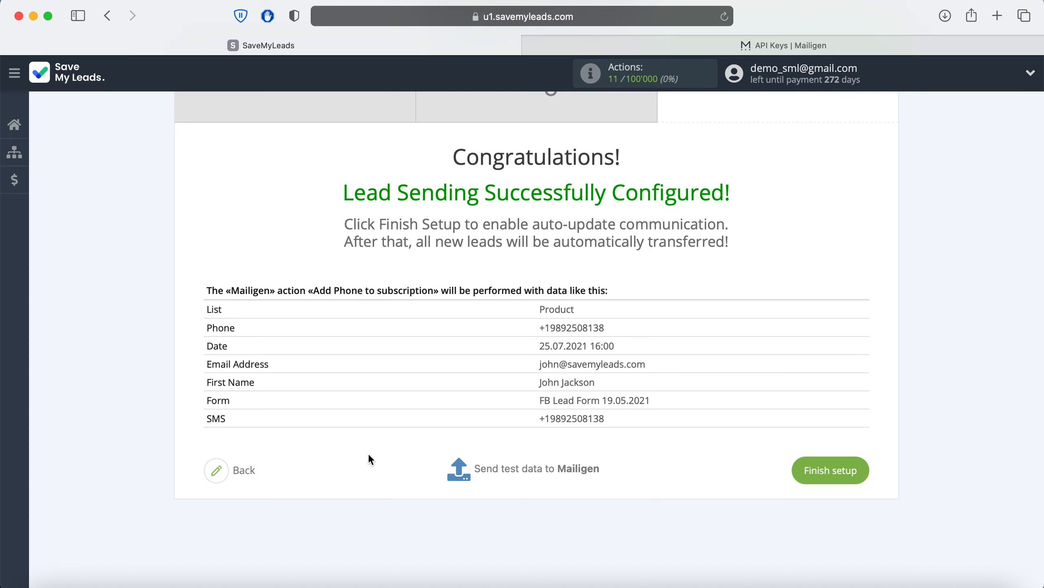
{"action": "left_click", "coordinate": [504, 468]}
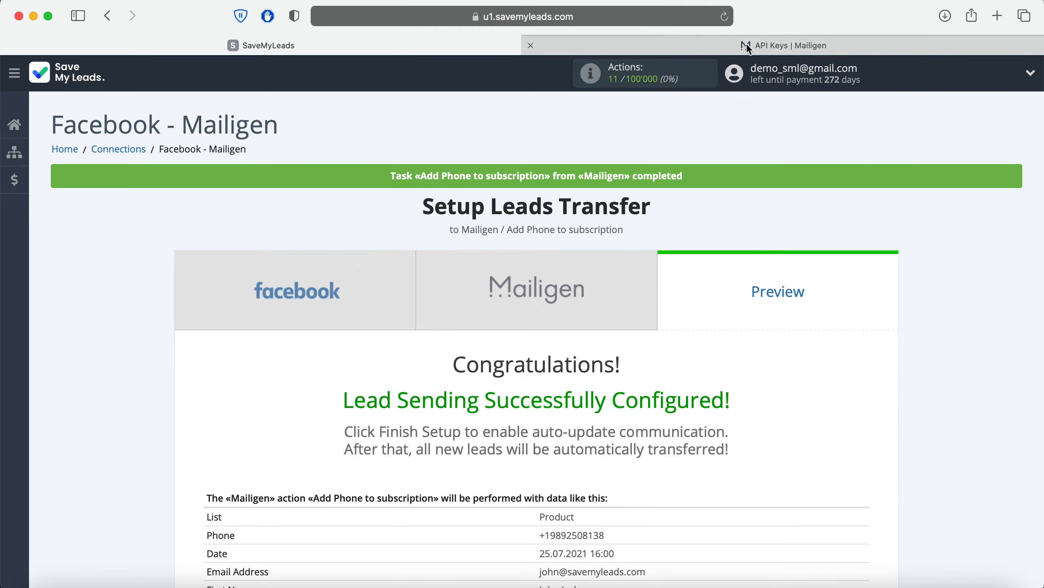
{"action": "left_click", "coordinate": [734, 46]}
{"action": "left_click", "coordinate": [272, 342]}
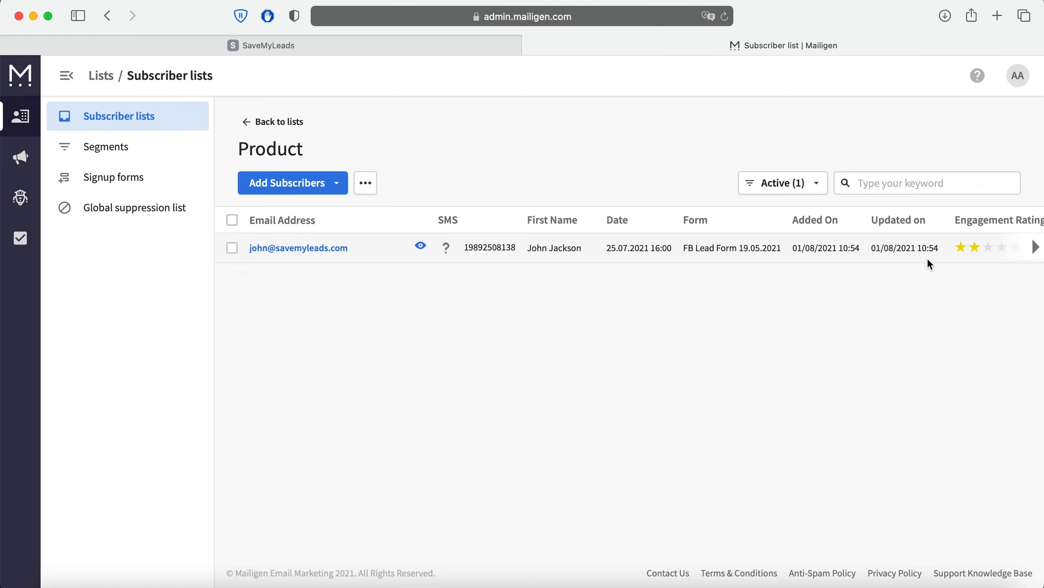
Step: Return to SaveMyLeads and finish the setup of the Facebook - Mailigen connection
{"action": "left_click", "coordinate": [163, 41]}
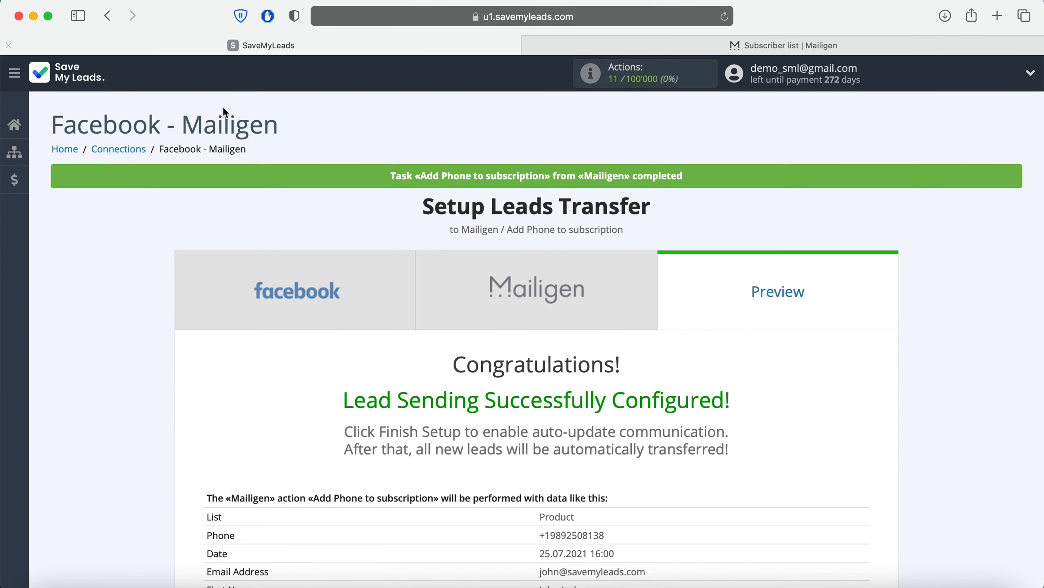
{"action": "scroll", "coordinate": [945, 208], "scroll_direction": "down", "scroll_amount": 5}
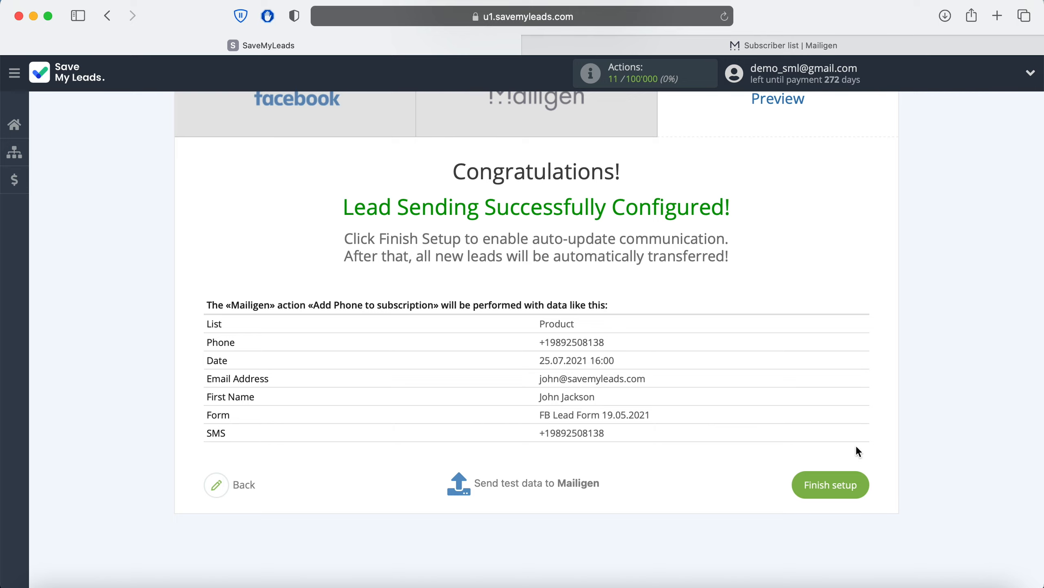
{"action": "left_click", "coordinate": [856, 484]}
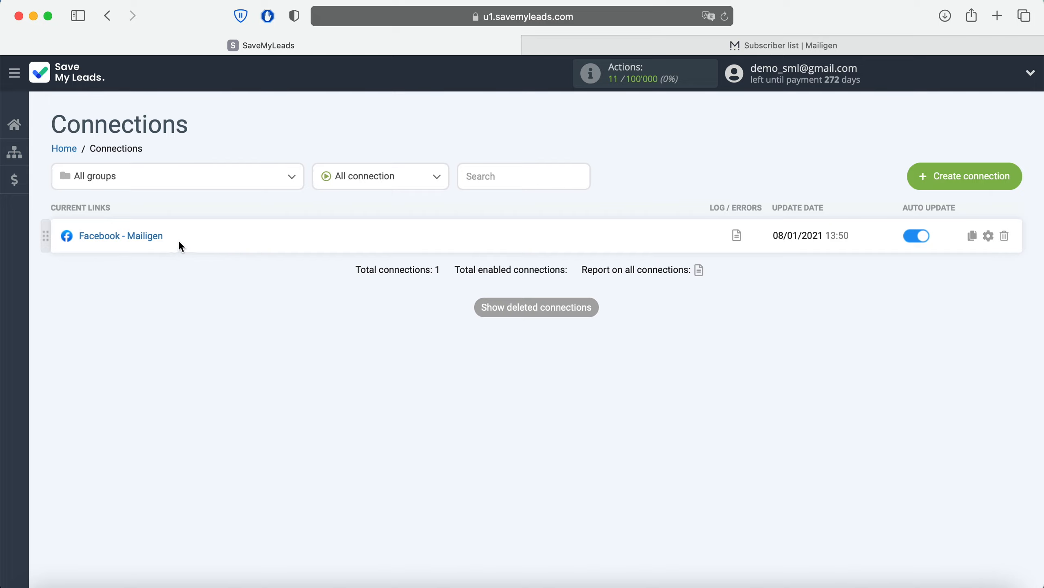
Step: Rename the connection as Facebook - Mailigen Lead Form 19.05.2021 and save it
{"action": "left_click", "coordinate": [989, 235]}
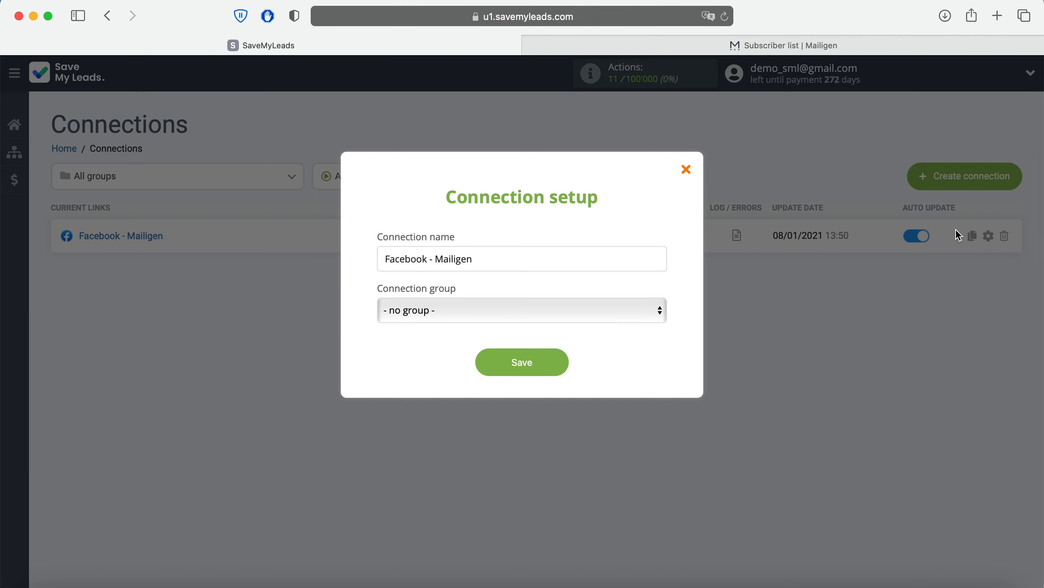
{"action": "left_click", "coordinate": [634, 249]}
{"action": "type", "text": "Lead Form 19.05.2021"}
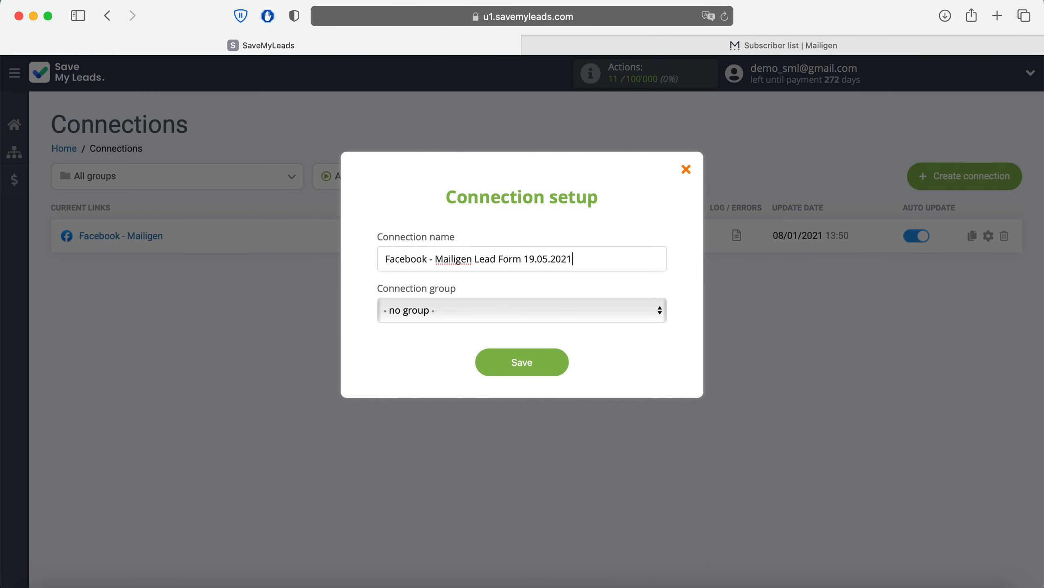
{"action": "left_click", "coordinate": [565, 362]}
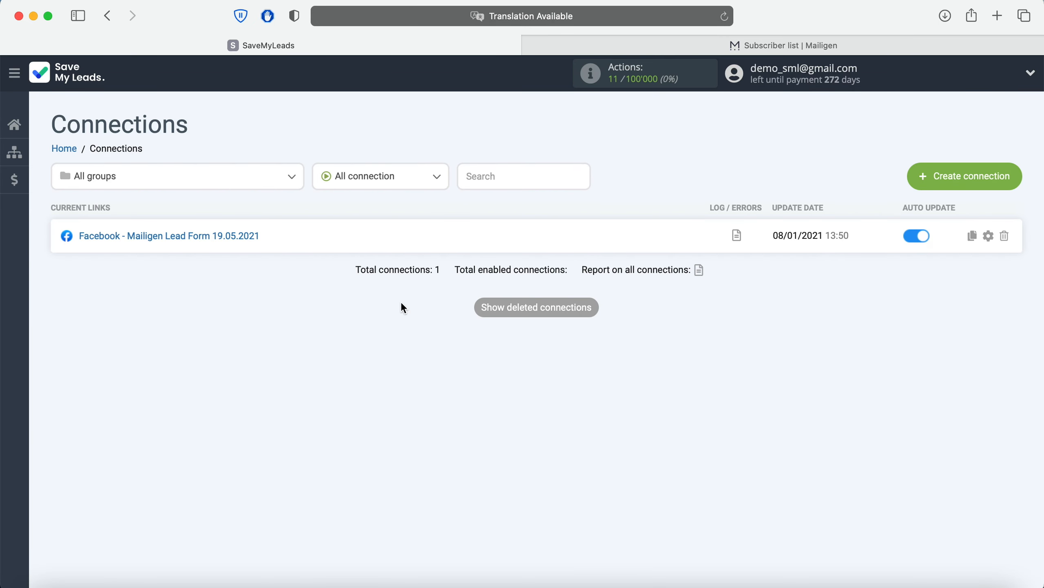